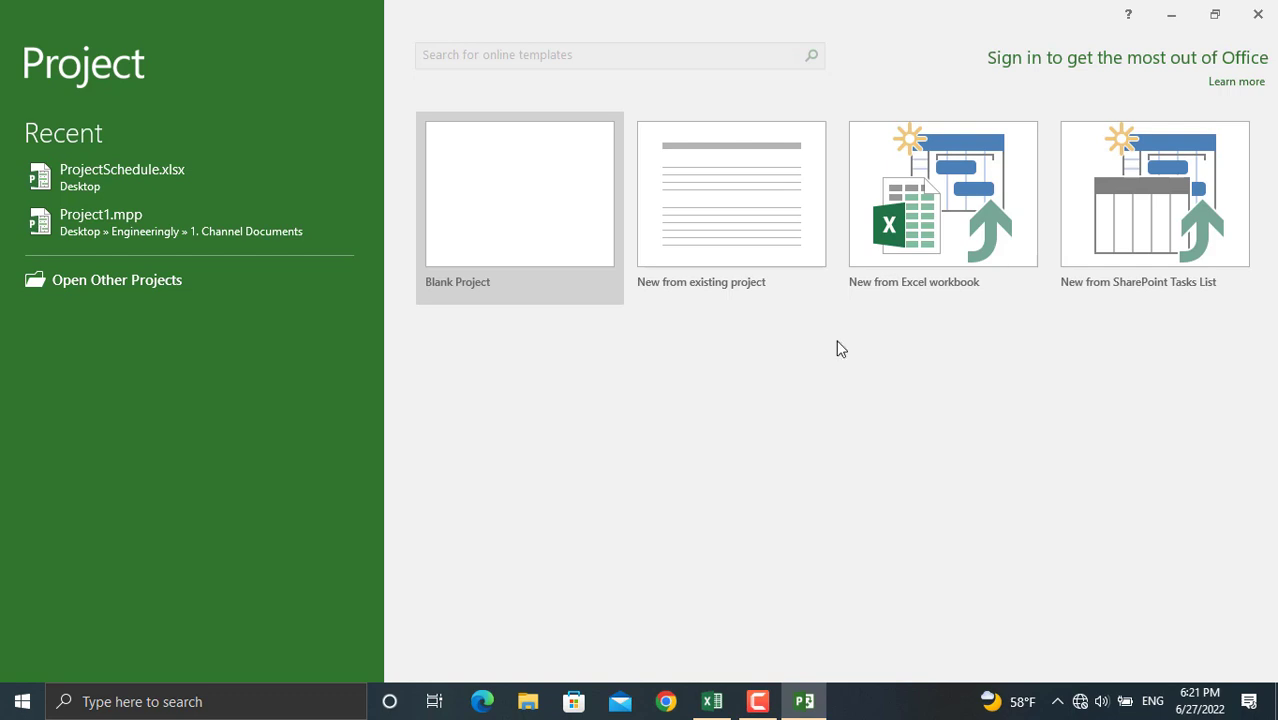
- Start a new project from the Excel workbook ProjectSchedule on the Desktop, filtering to Excel Workbook files
{"action": "left_click", "coordinate": [955, 224]}
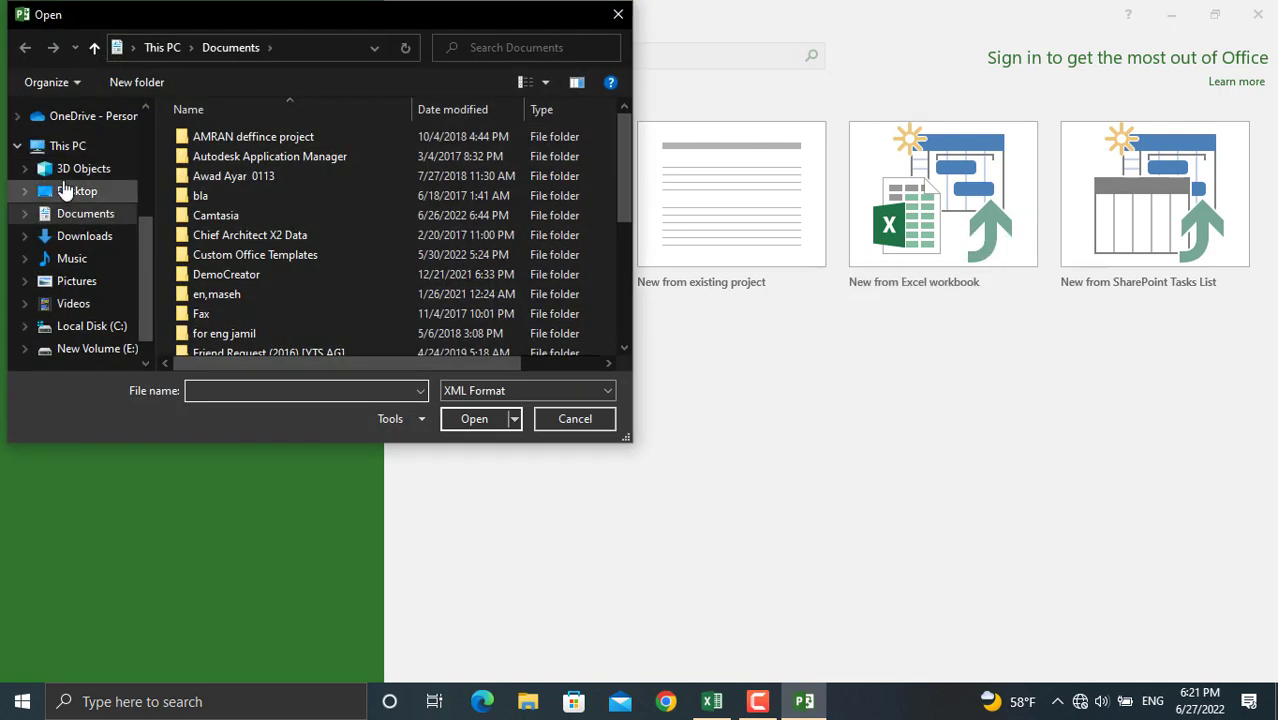
{"action": "left_click", "coordinate": [64, 190]}
{"action": "left_click", "coordinate": [596, 391]}
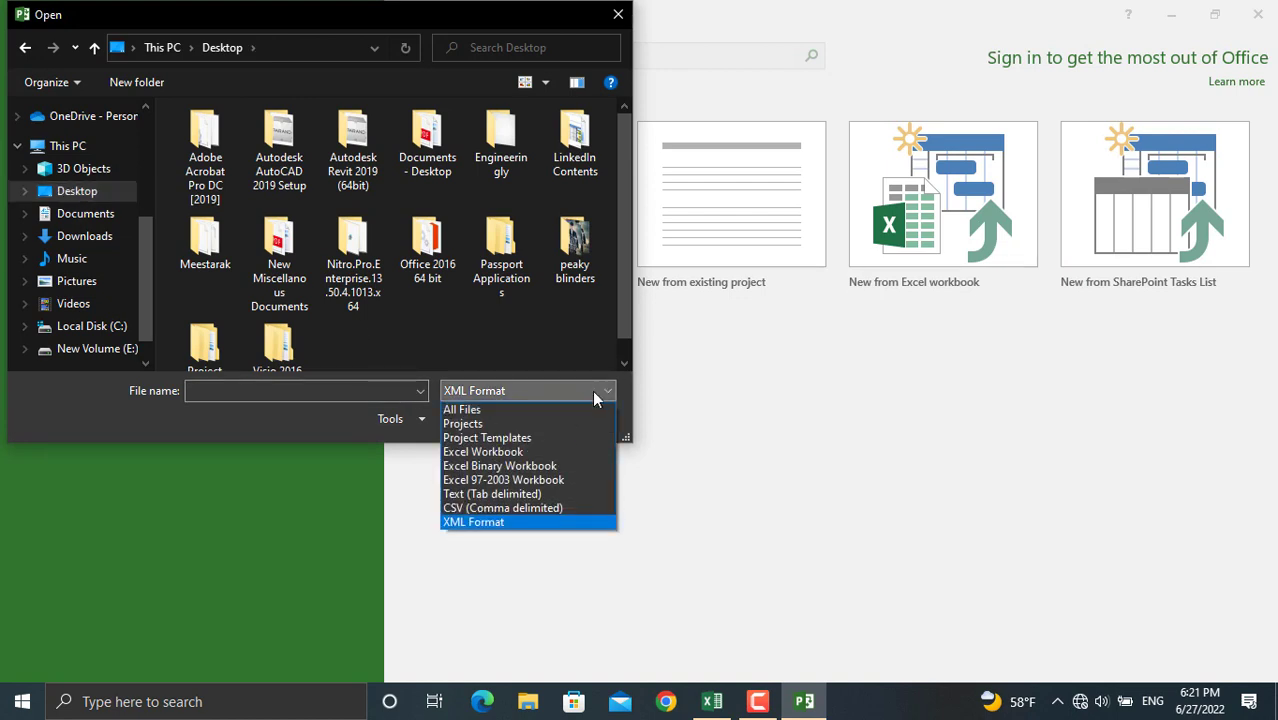
{"action": "left_click", "coordinate": [550, 452]}
{"action": "left_click", "coordinate": [351, 347]}
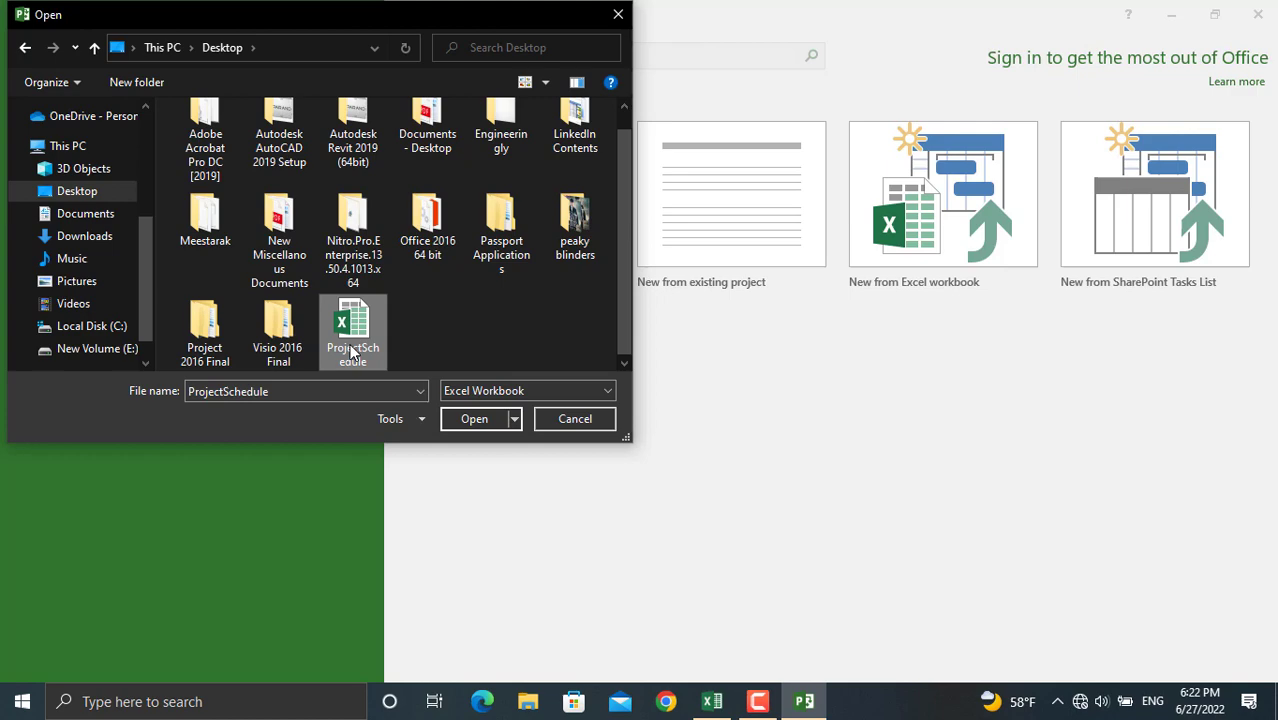
{"action": "left_click", "coordinate": [465, 418]}
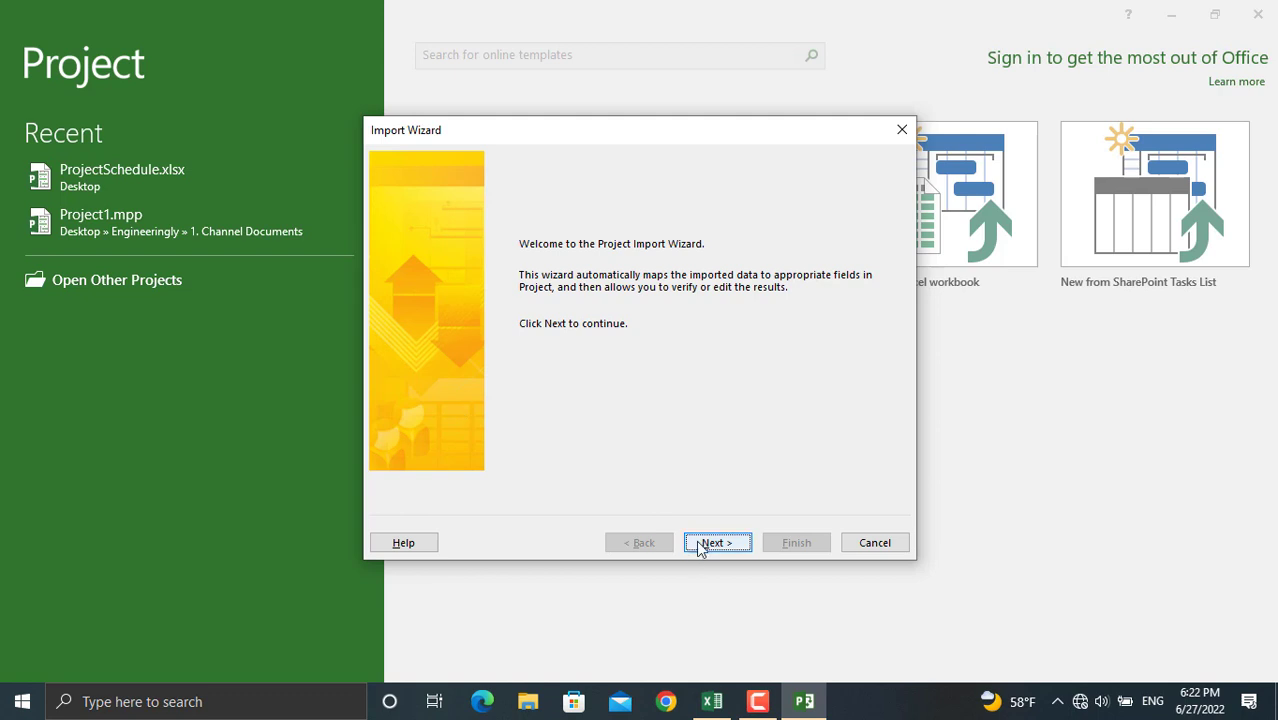
- Step through the Import Wizard with New map and As a new project, and tick Tasks
{"action": "left_click", "coordinate": [713, 545]}
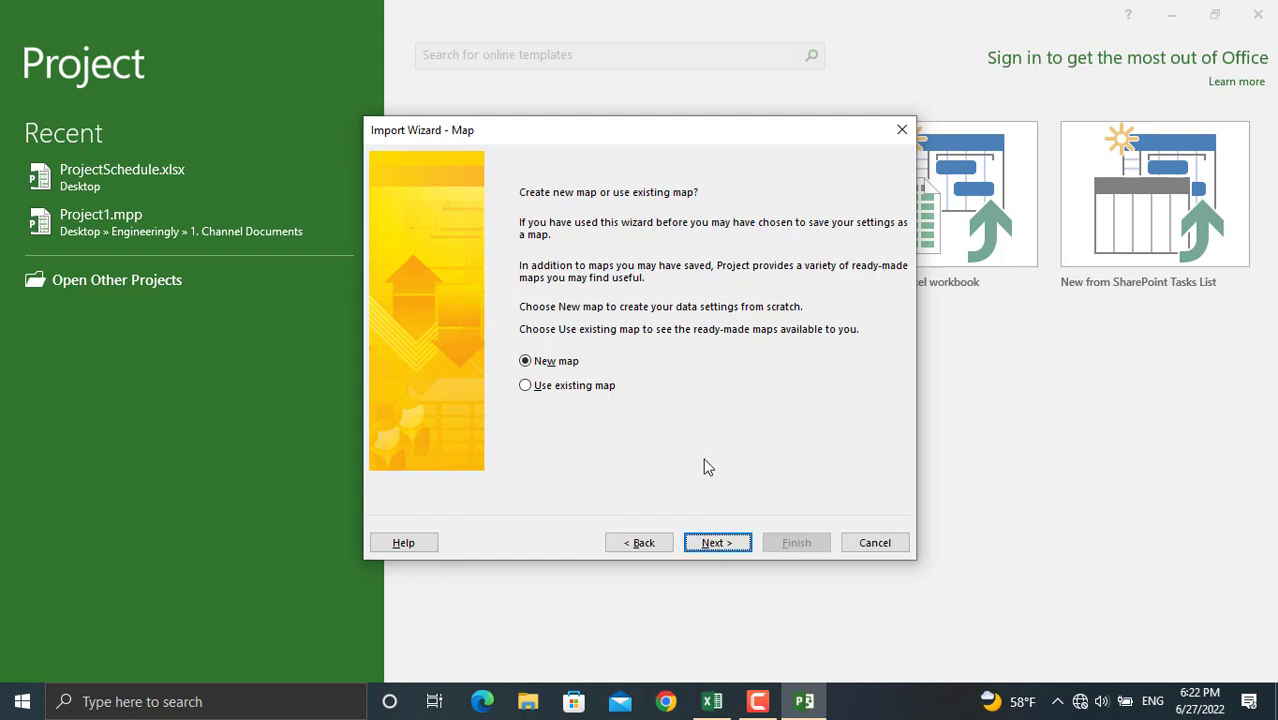
{"action": "left_click", "coordinate": [714, 545]}
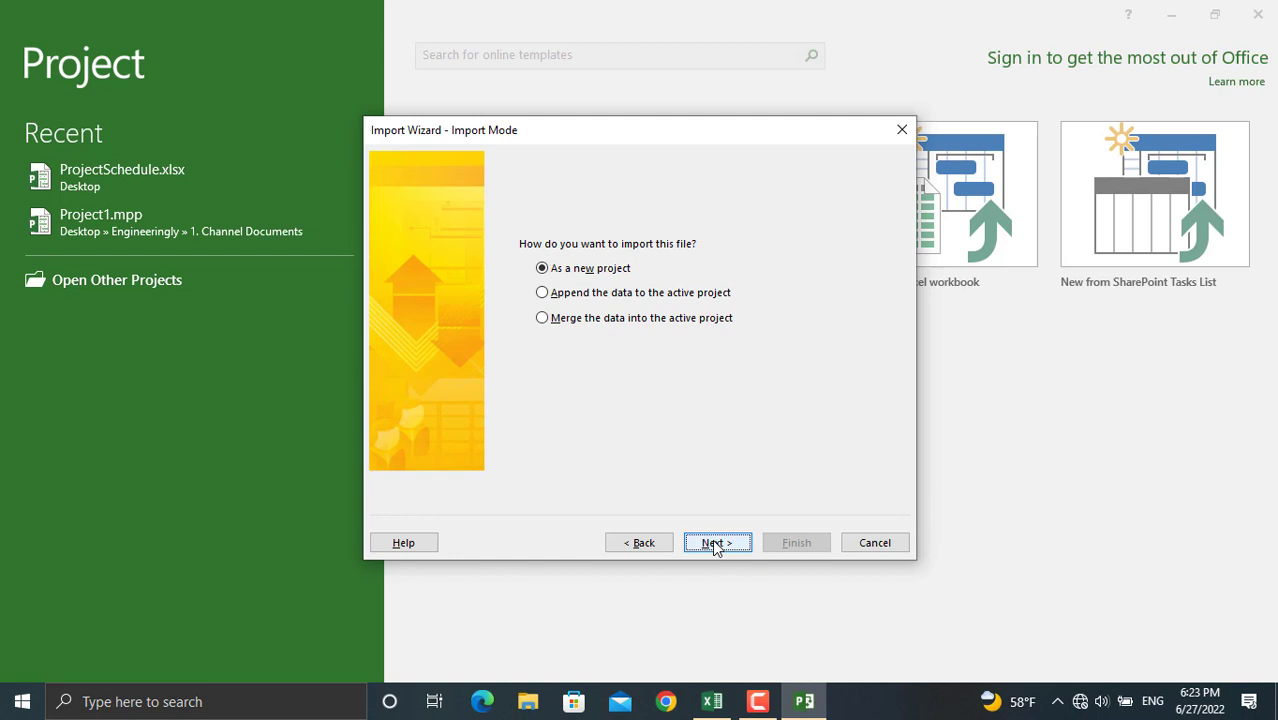
{"action": "left_click", "coordinate": [714, 543]}
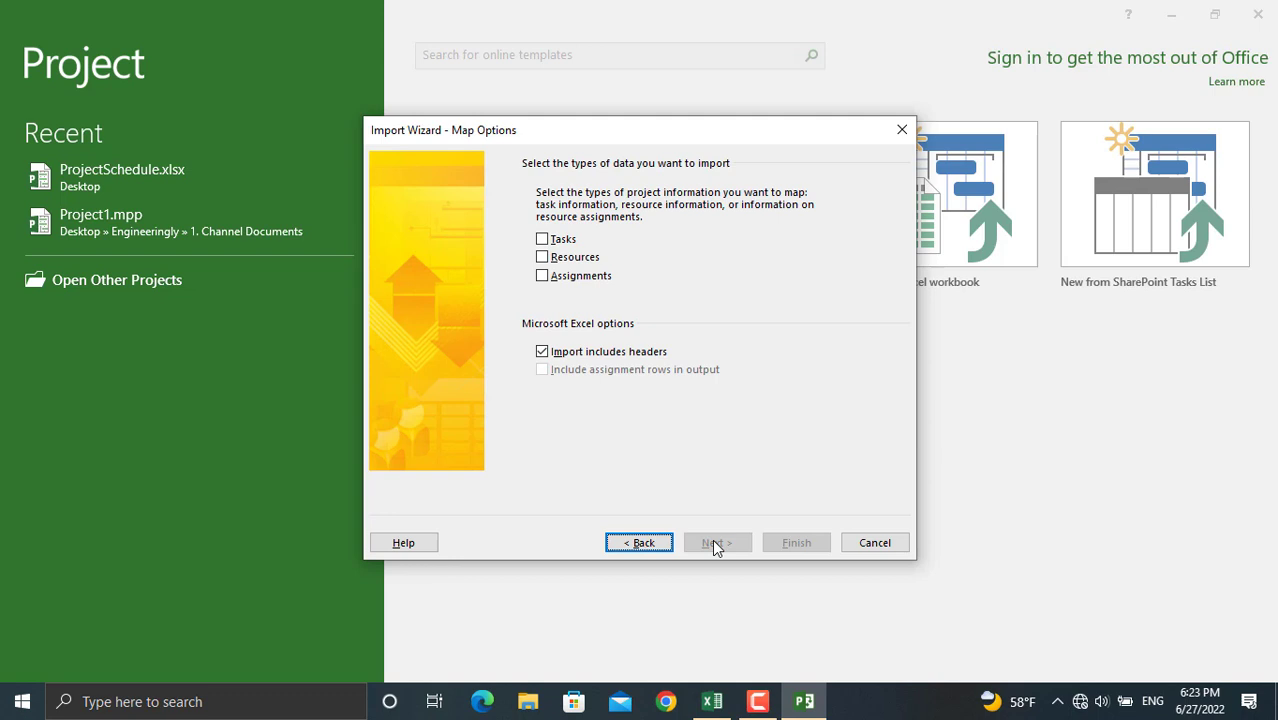
{"action": "left_click", "coordinate": [544, 242]}
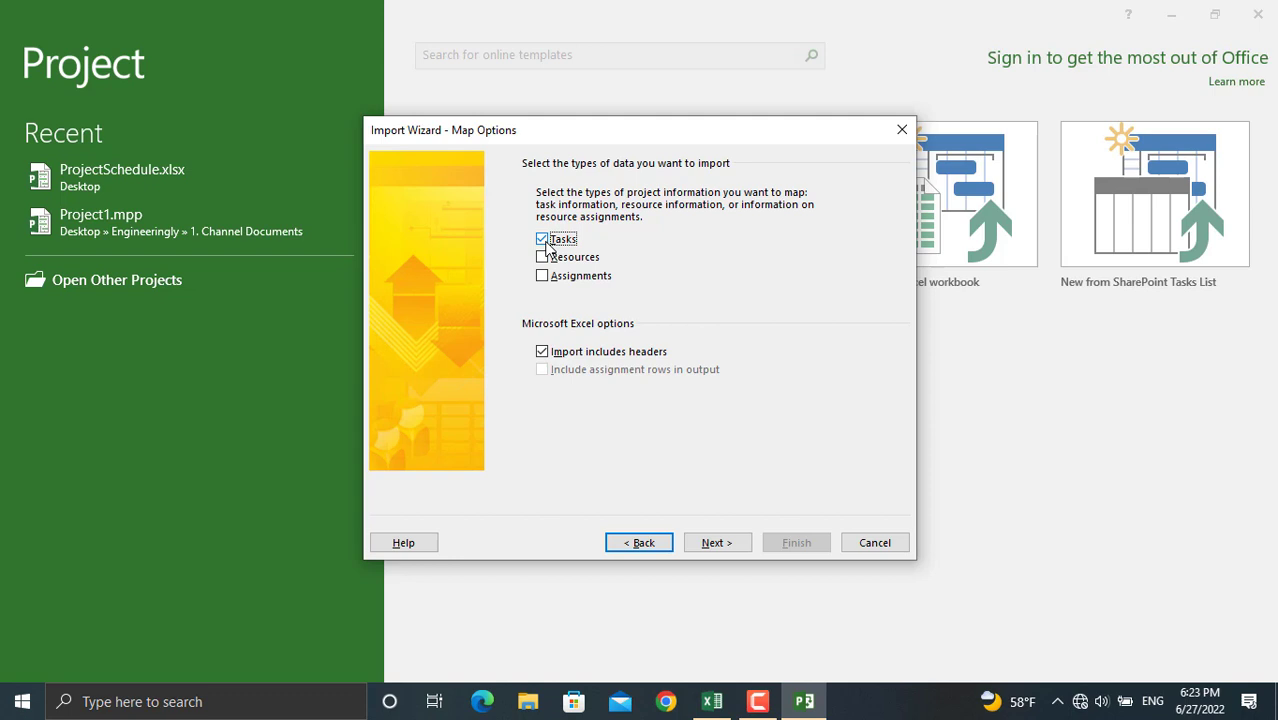
- Use Sheet1 as the source worksheet and map Activity Name to the Name field
{"action": "left_click", "coordinate": [702, 542]}
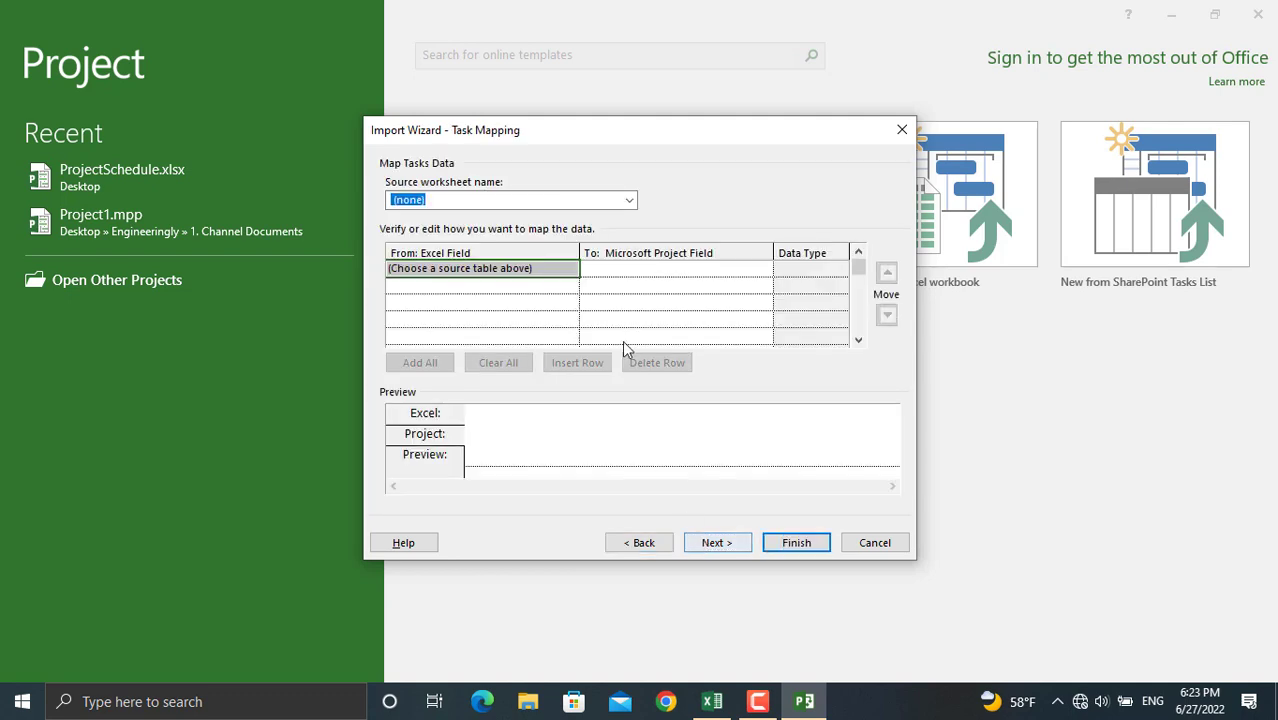
{"action": "left_click", "coordinate": [628, 200]}
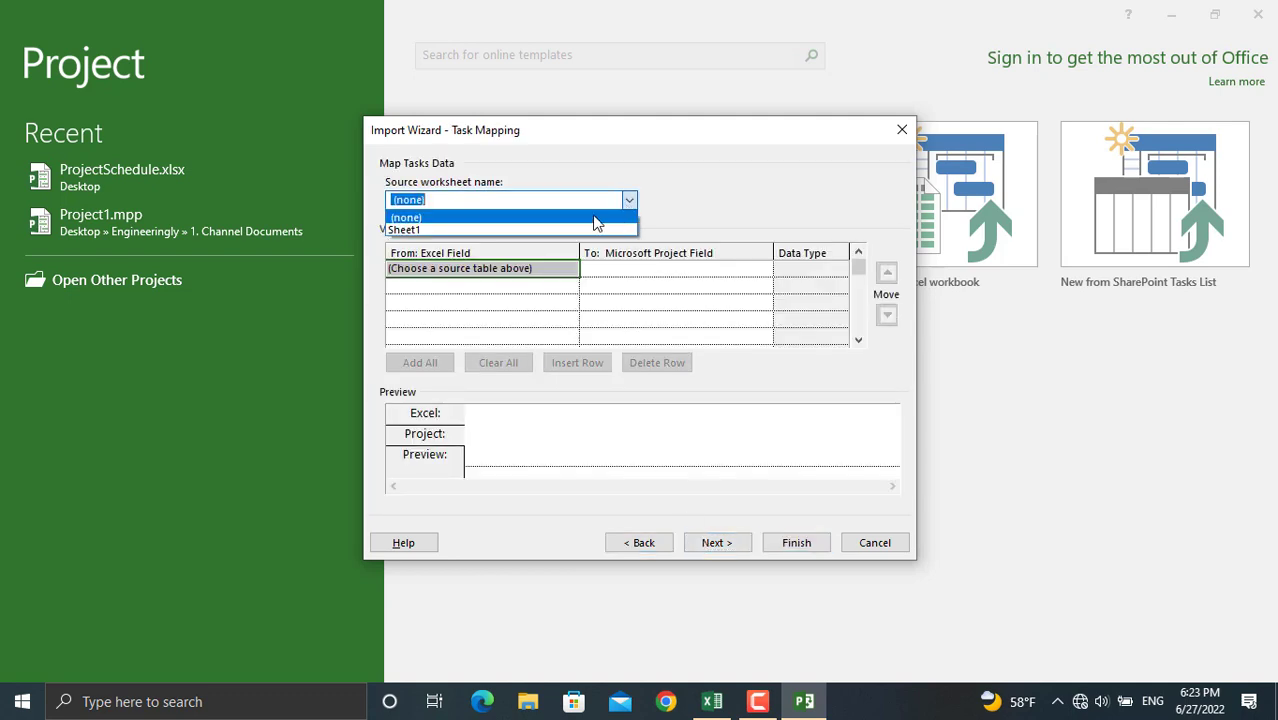
{"action": "left_click", "coordinate": [553, 230]}
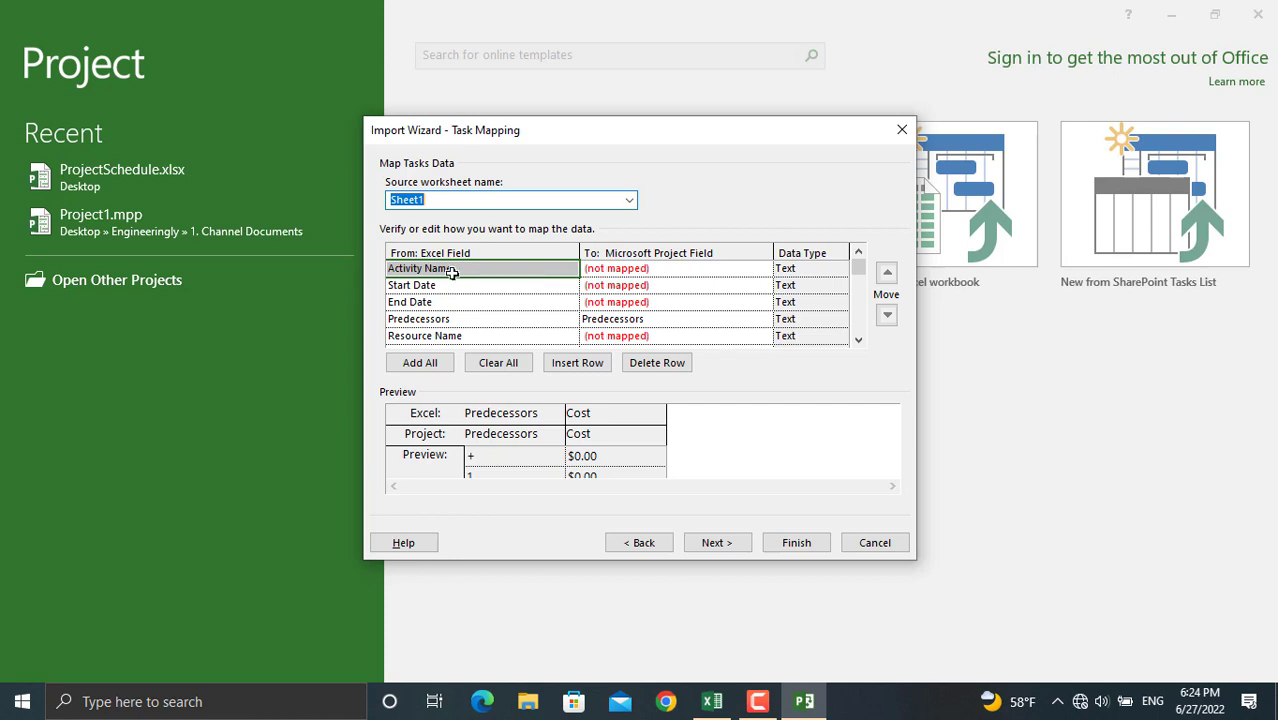
{"action": "left_click", "coordinate": [624, 268]}
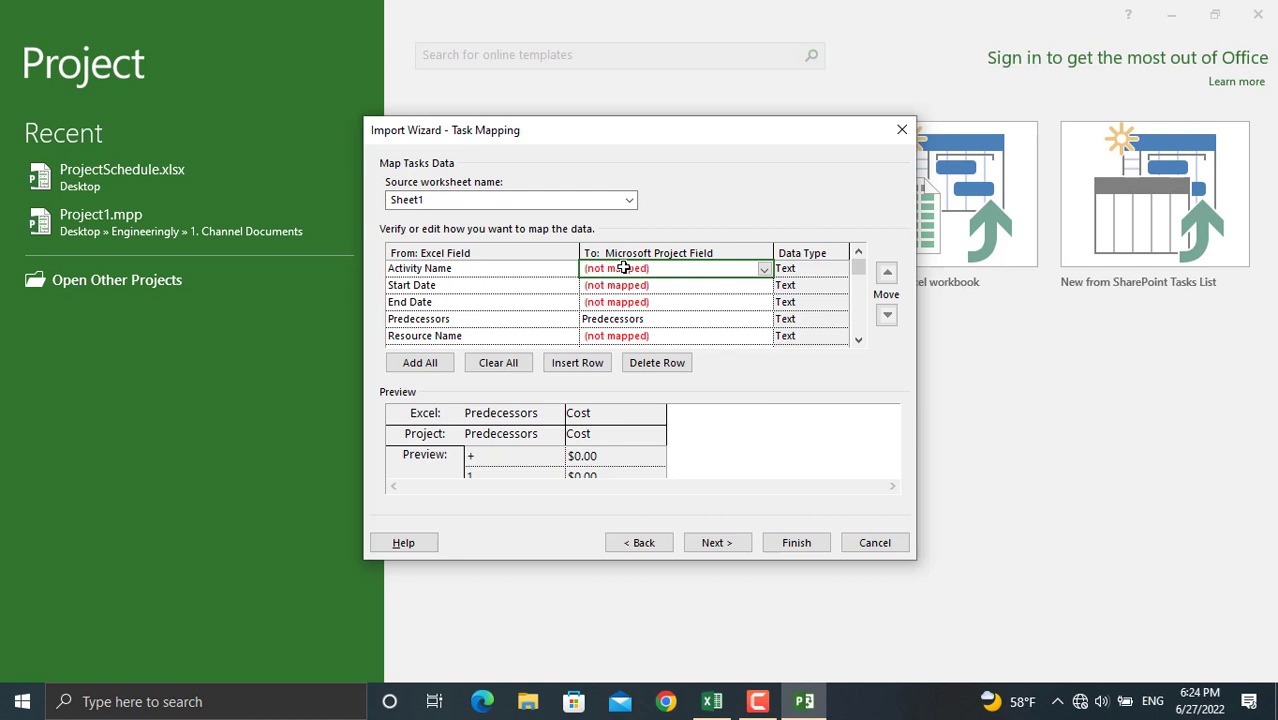
{"action": "type", "text": "Name"}
{"action": "key", "text": "Return"}
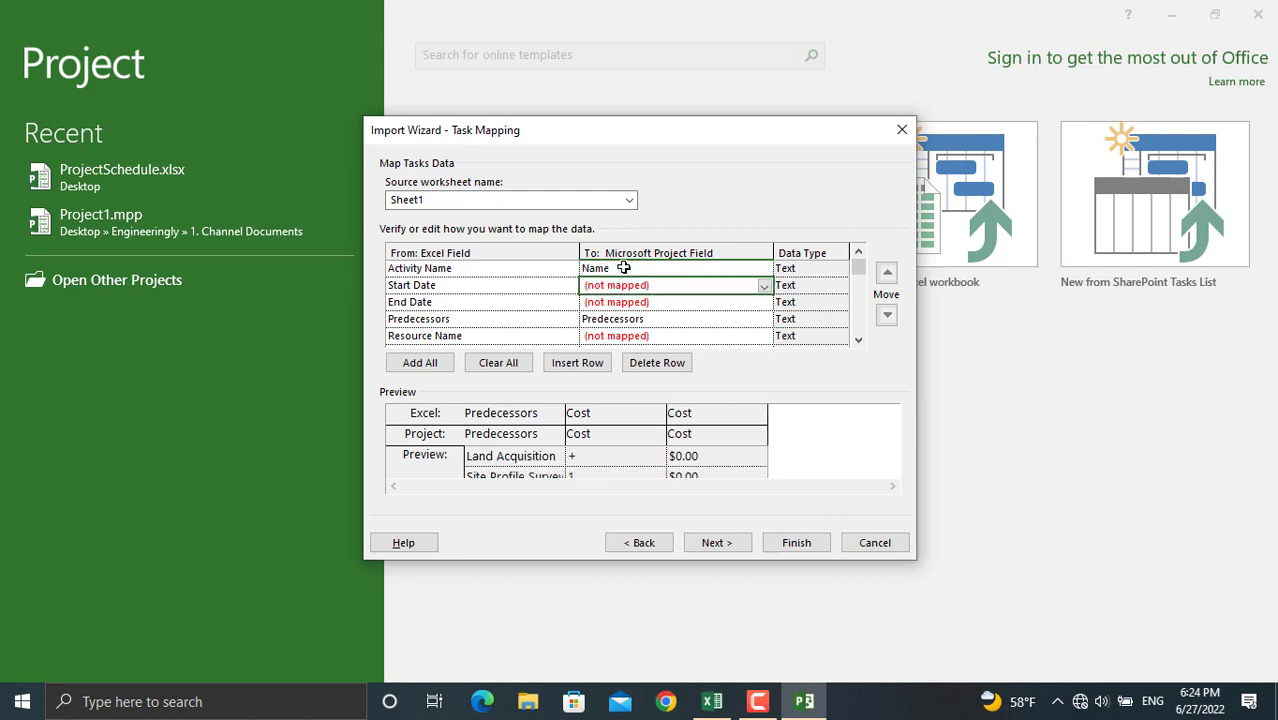
- Map Start Date to Start and End Date to Finish
{"action": "type", "text": "Start"}
{"action": "key", "text": "Return"}
{"action": "type", "text": "Finish"}
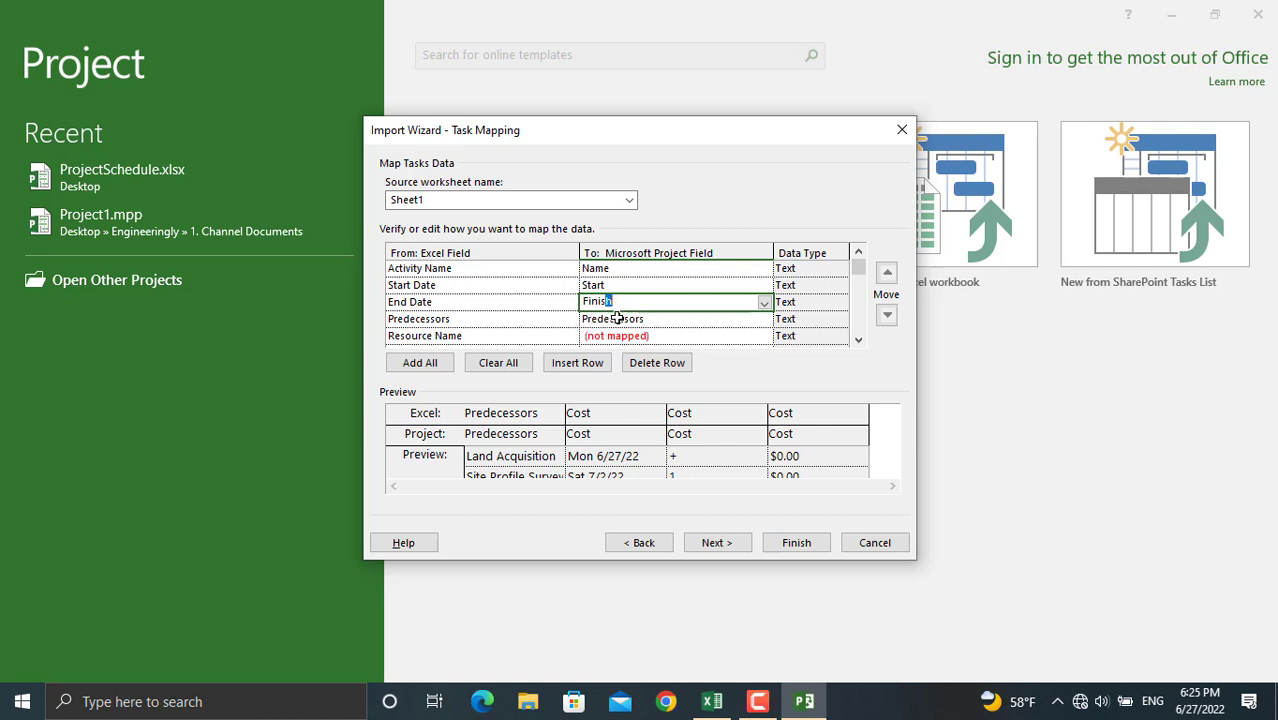
{"action": "left_click", "coordinate": [631, 319]}
- Map Resource Name to Resource Names, rejecting the Resource Group autocomplete
{"action": "left_click", "coordinate": [624, 338]}
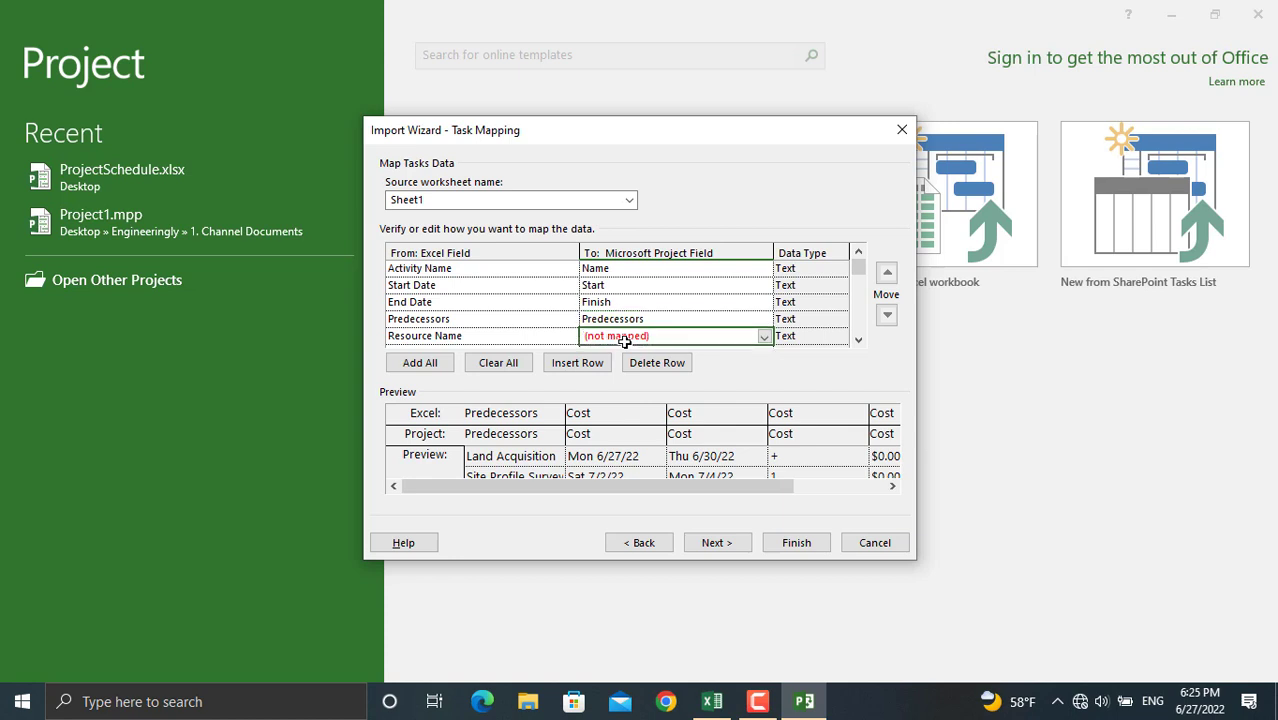
{"action": "type", "text": "Resourc"}
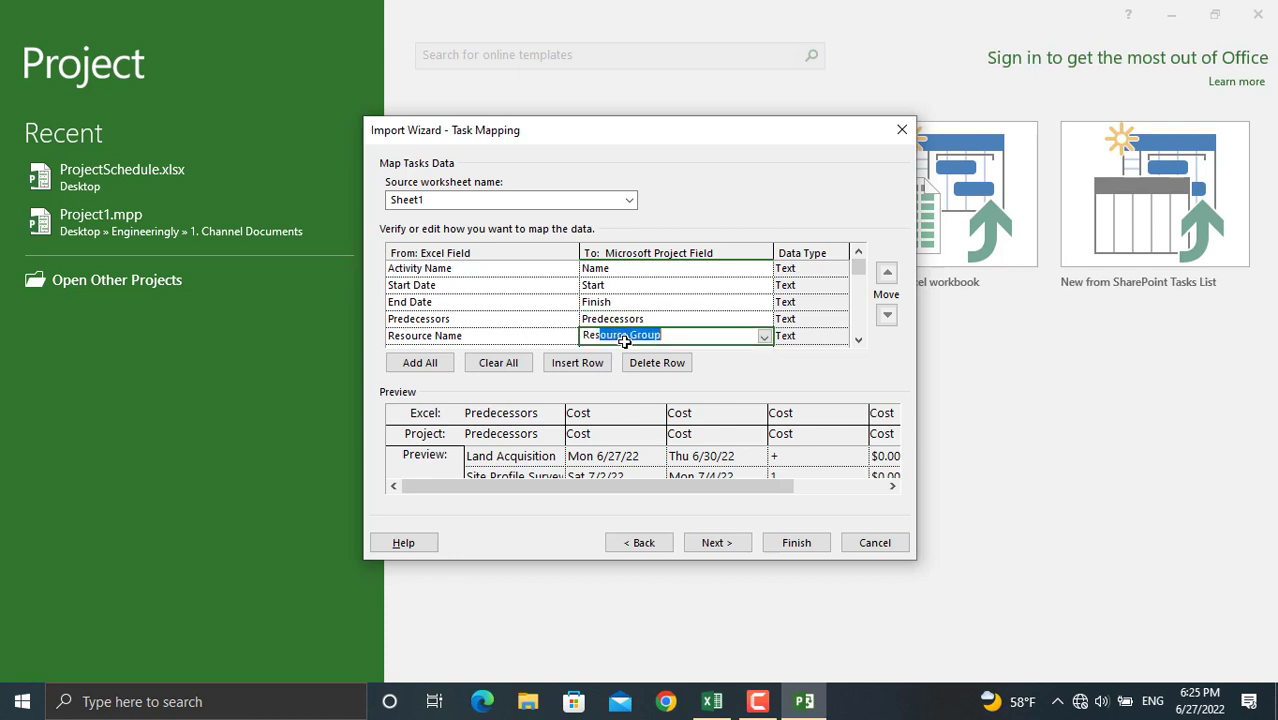
{"action": "key", "text": "BackSpace"}
{"action": "type", "text": "e"}
{"action": "type", "text": "e"}
{"action": "key", "text": "BackSpace"}
{"action": "type", "text": "Names"}
{"action": "key", "text": "Return"}
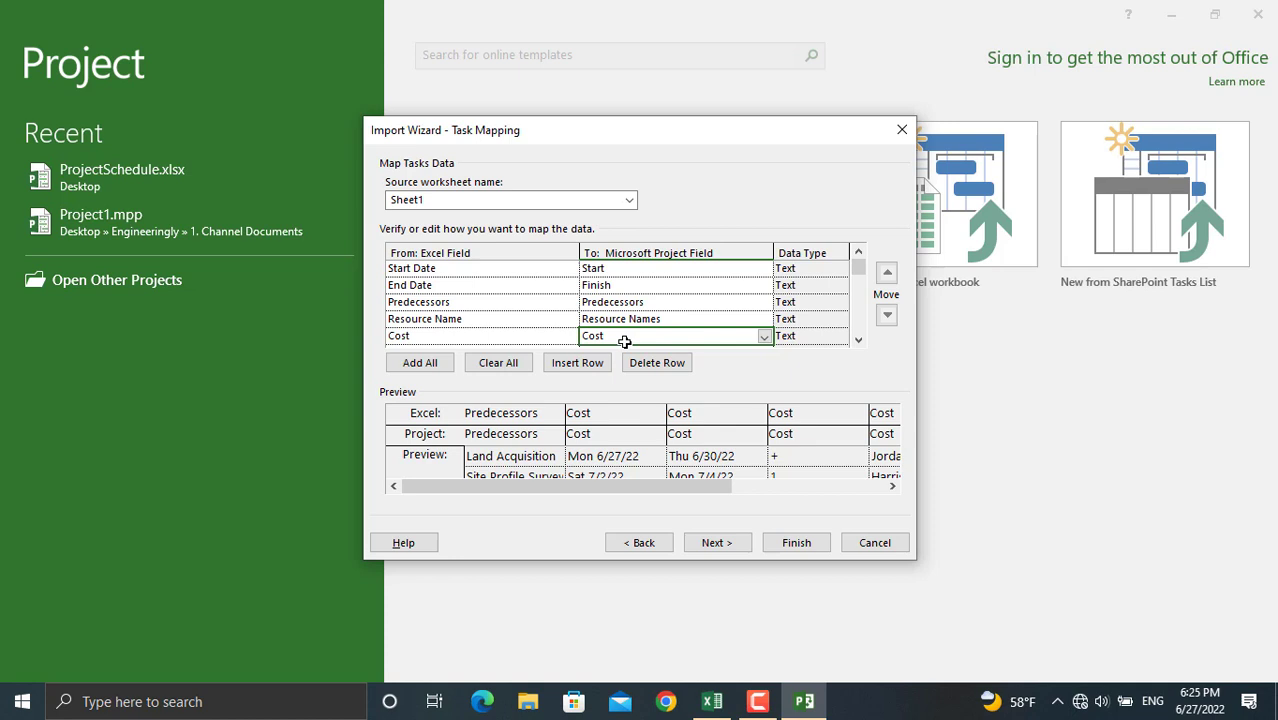
- Advance to End of Map Definition and finish importing ProjectSchedule into a new Gantt chart
{"action": "left_click", "coordinate": [728, 542]}
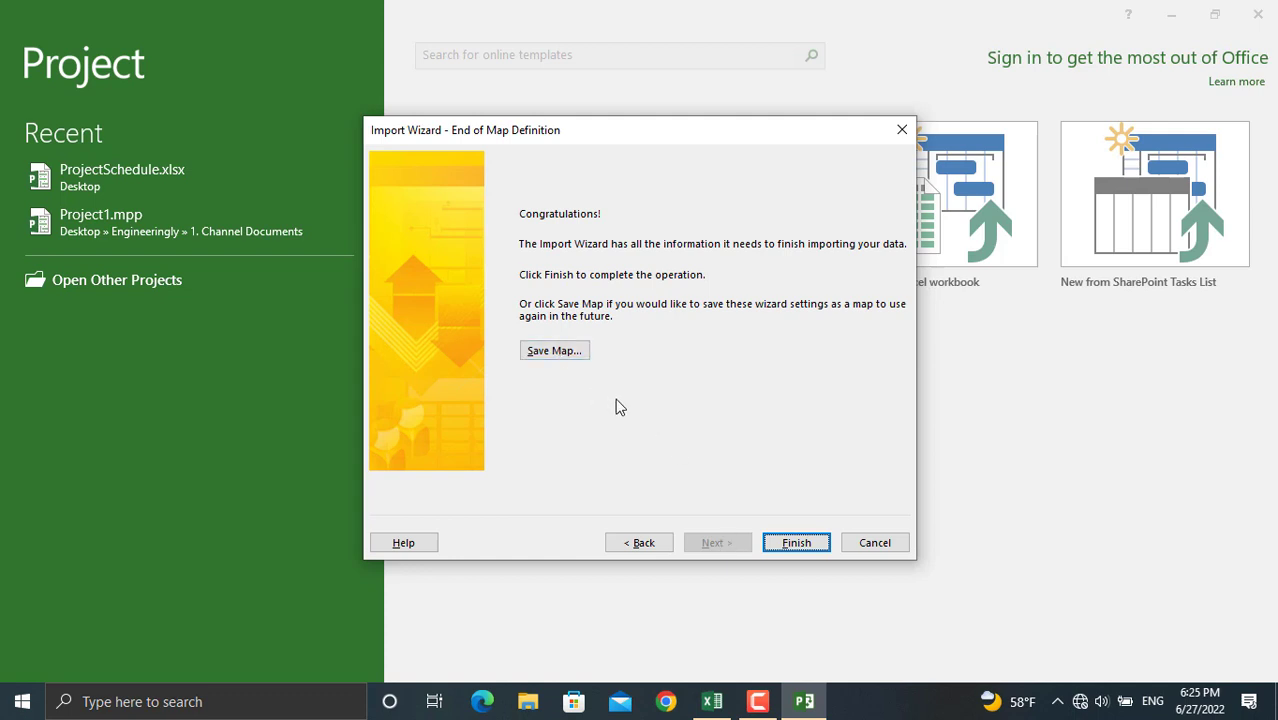
{"action": "left_click", "coordinate": [785, 545]}
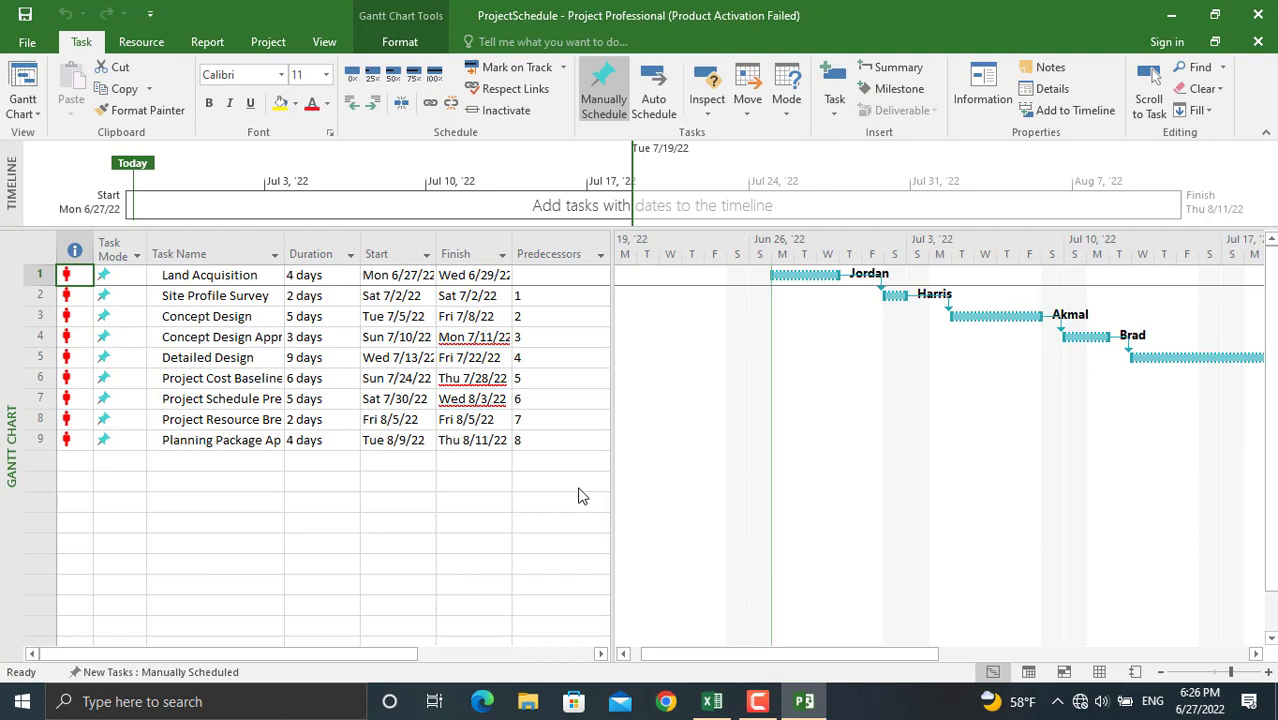
- Set tasks 1 through 9 to Auto Scheduled and widen the table to show Resource Names
{"action": "left_click", "coordinate": [113, 275]}
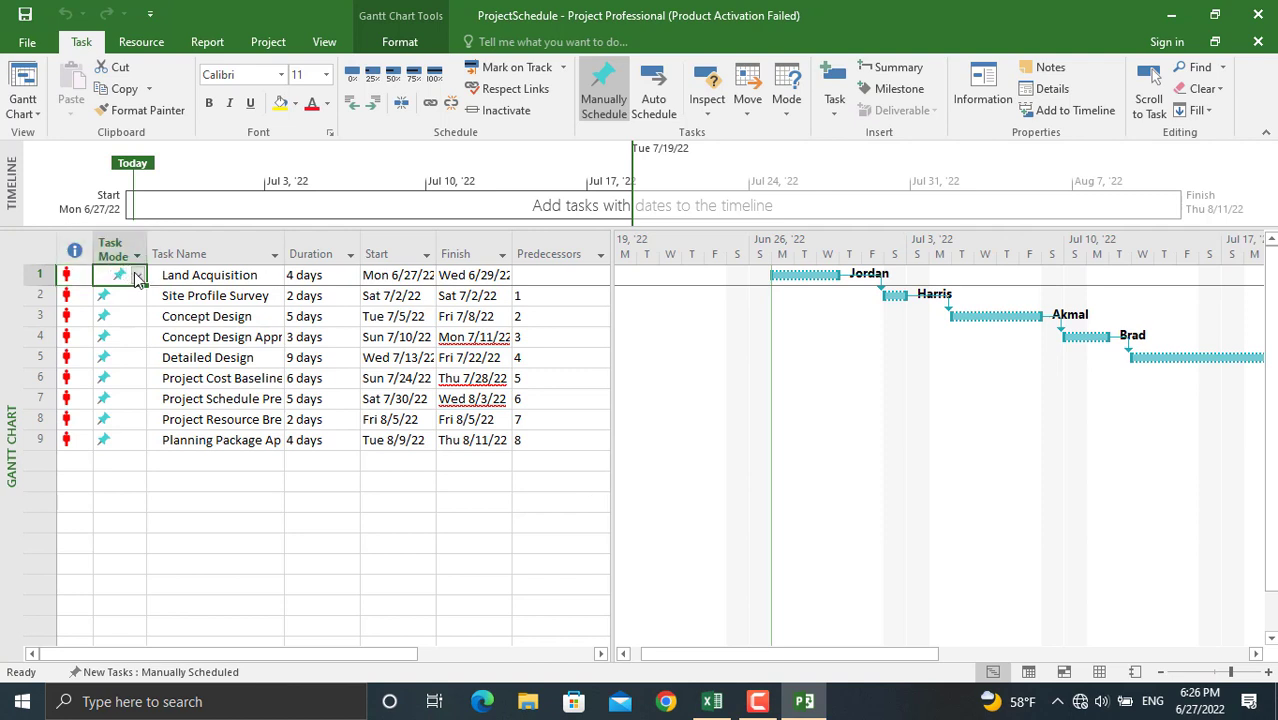
{"action": "left_click", "coordinate": [138, 277]}
{"action": "left_click", "coordinate": [128, 308]}
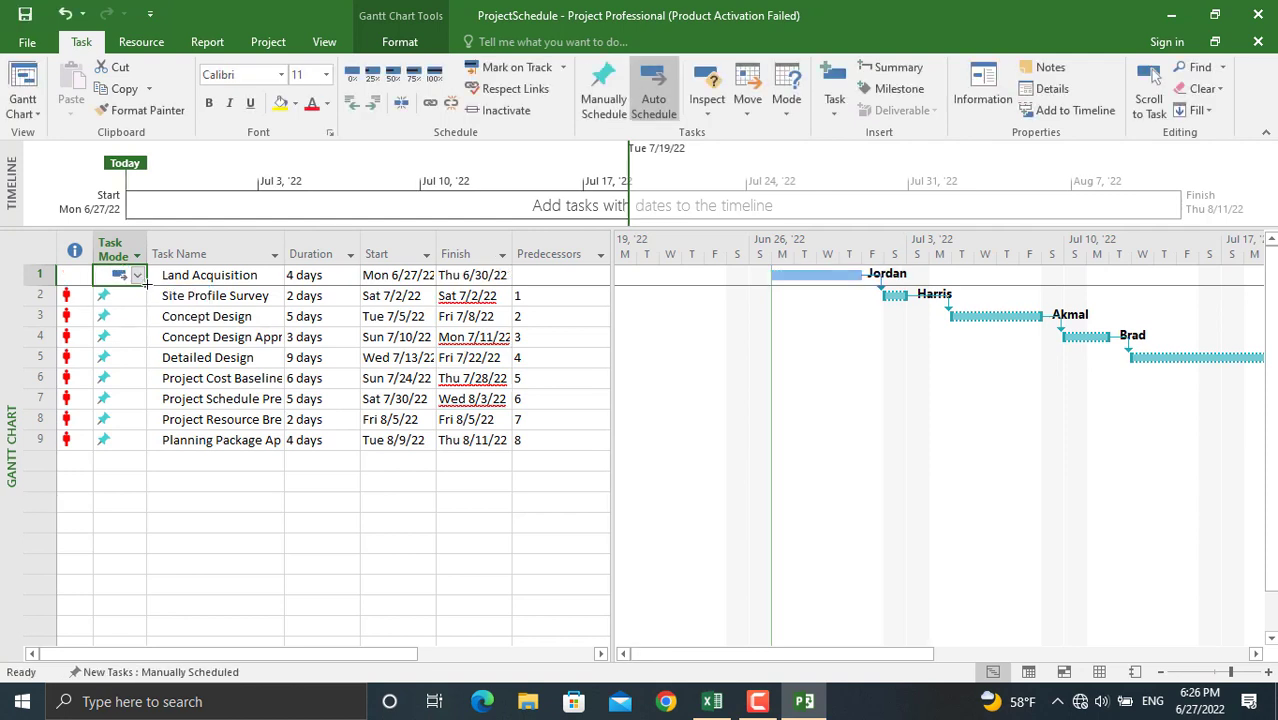
{"action": "left_click_drag", "start_coordinate": [145, 284], "coordinate": [141, 447]}
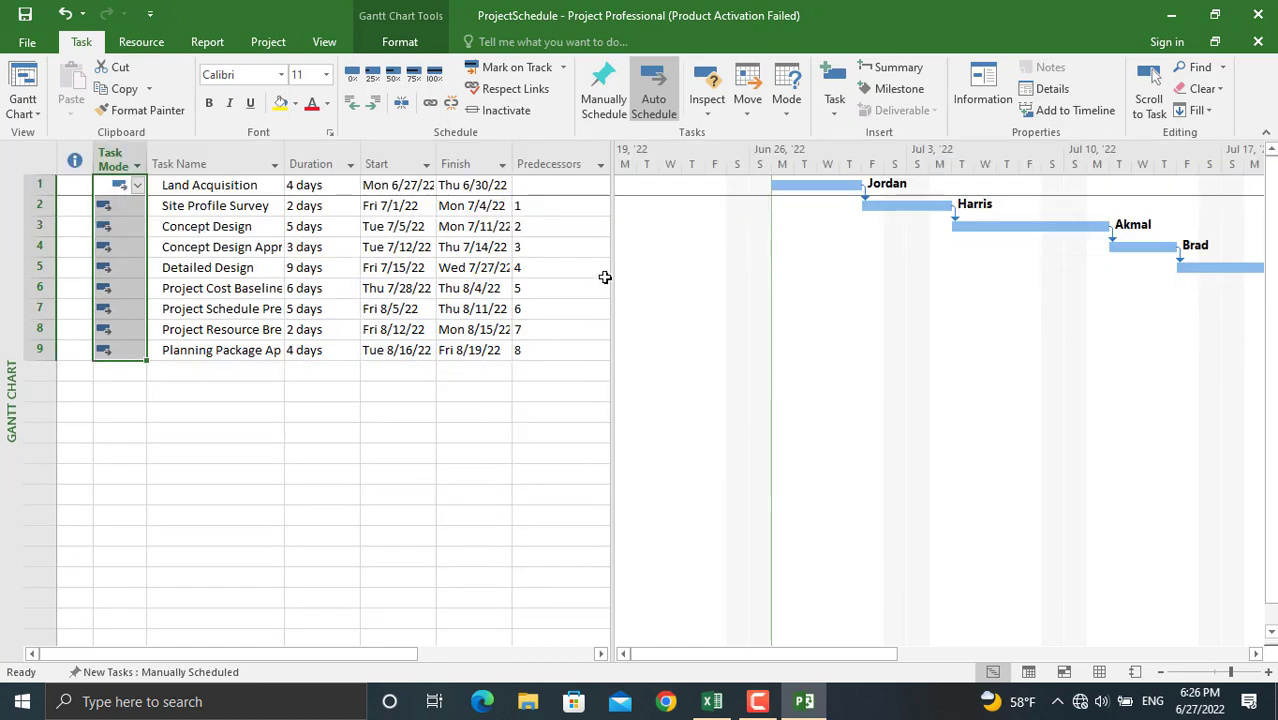
{"action": "left_click_drag", "start_coordinate": [605, 277], "coordinate": [838, 277]}
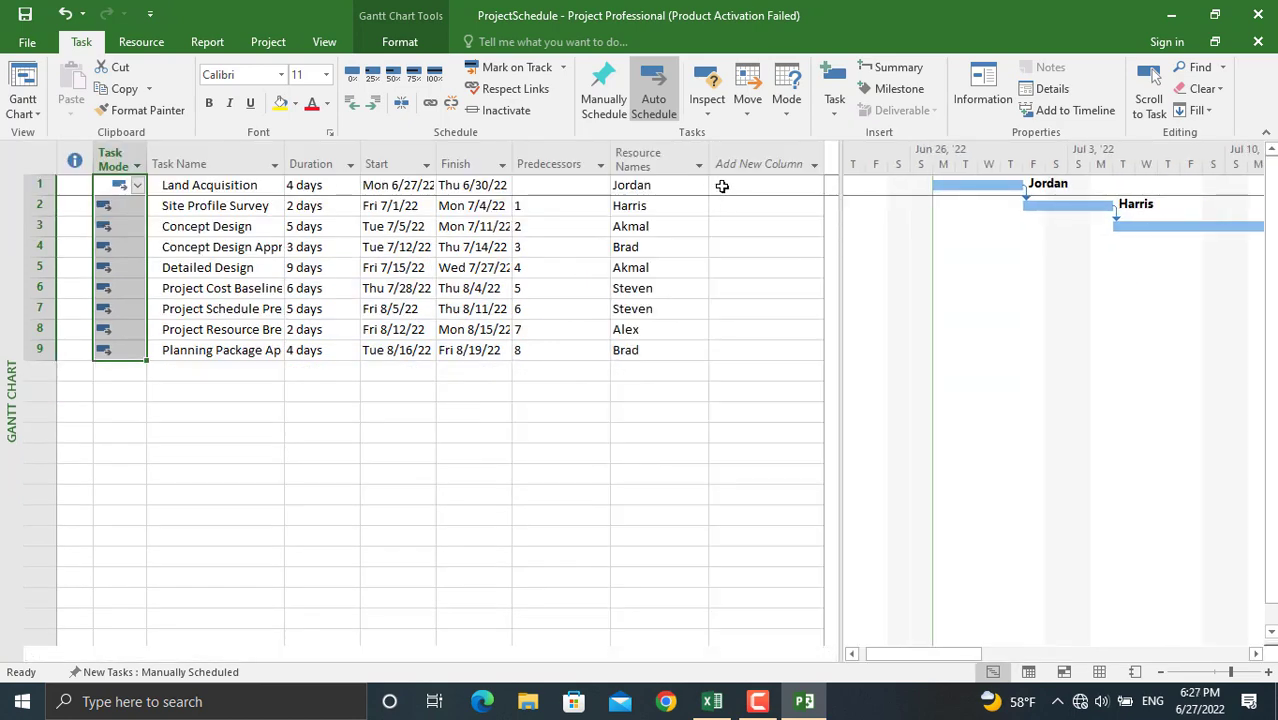